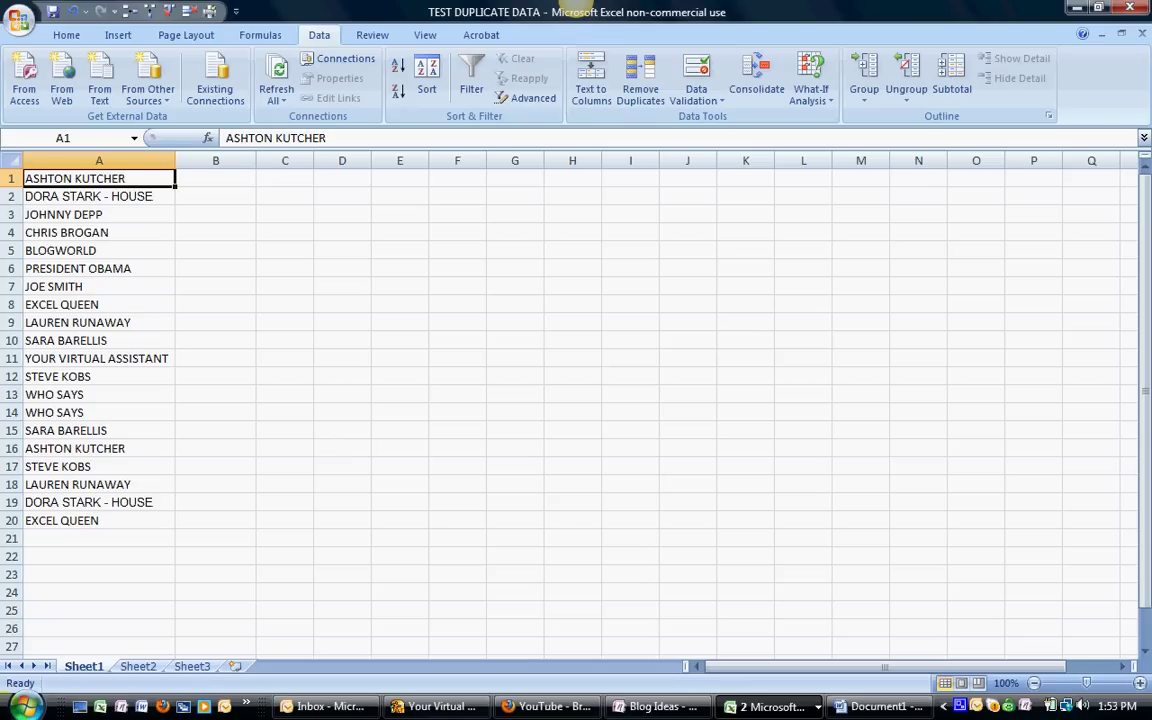
left_click(108, 160)
left_click(87, 302)
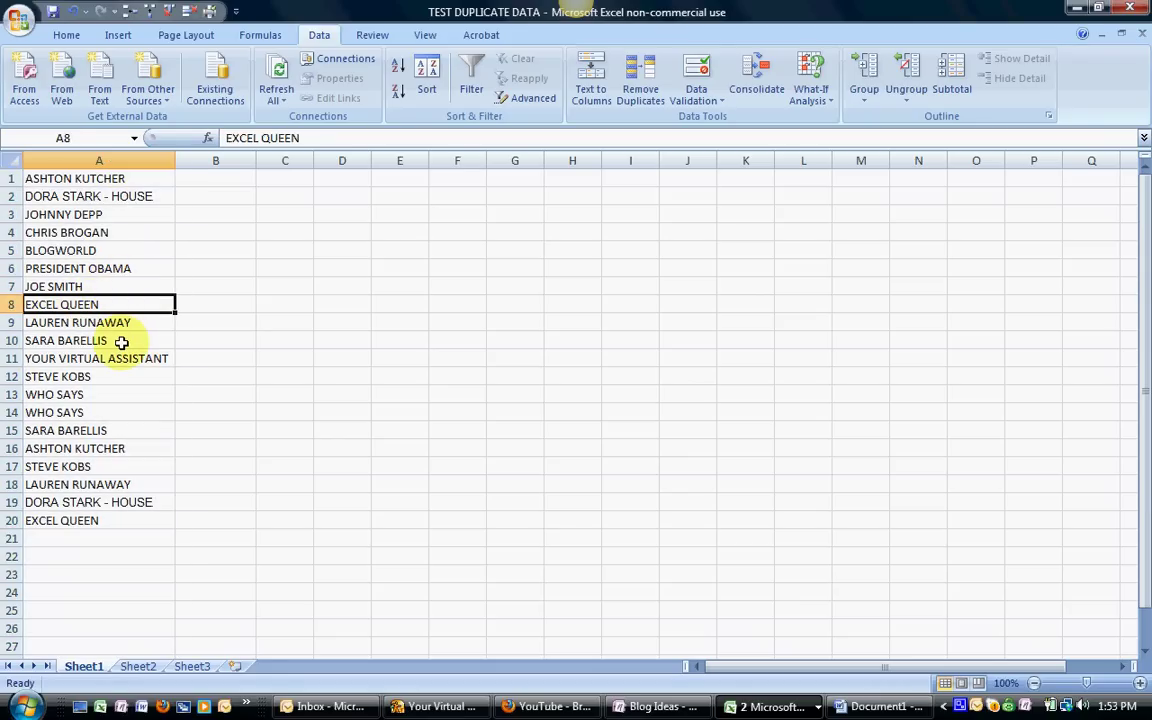
left_click(122, 340)
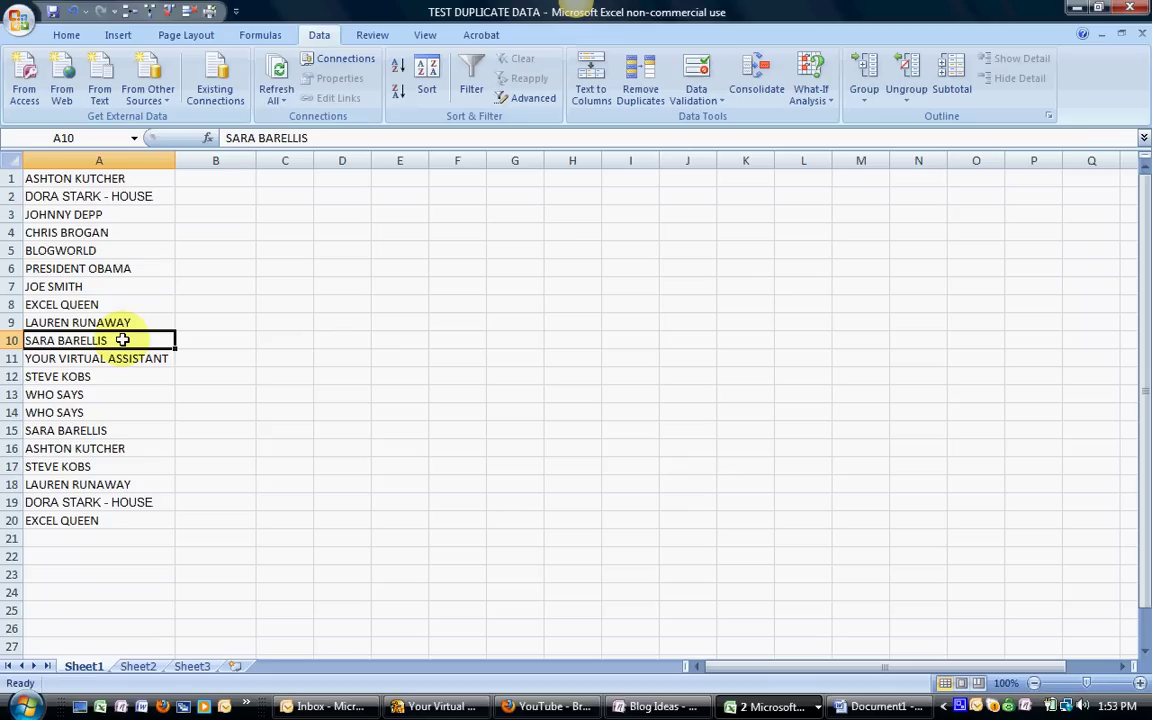
left_click(95, 429)
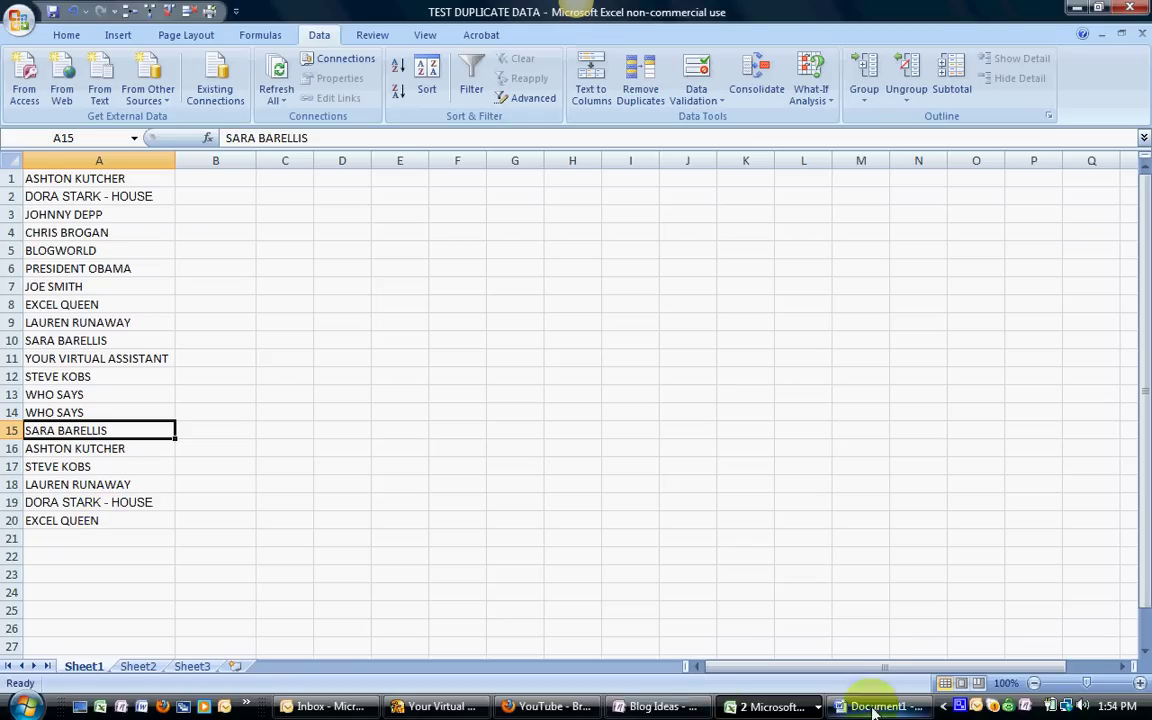
Copy the duplicate-check IF formula from Document1 in Word and paste it into cell B1 of the TEST DUPLICATE DATA workbook in Excel.
left_click(200, 179)
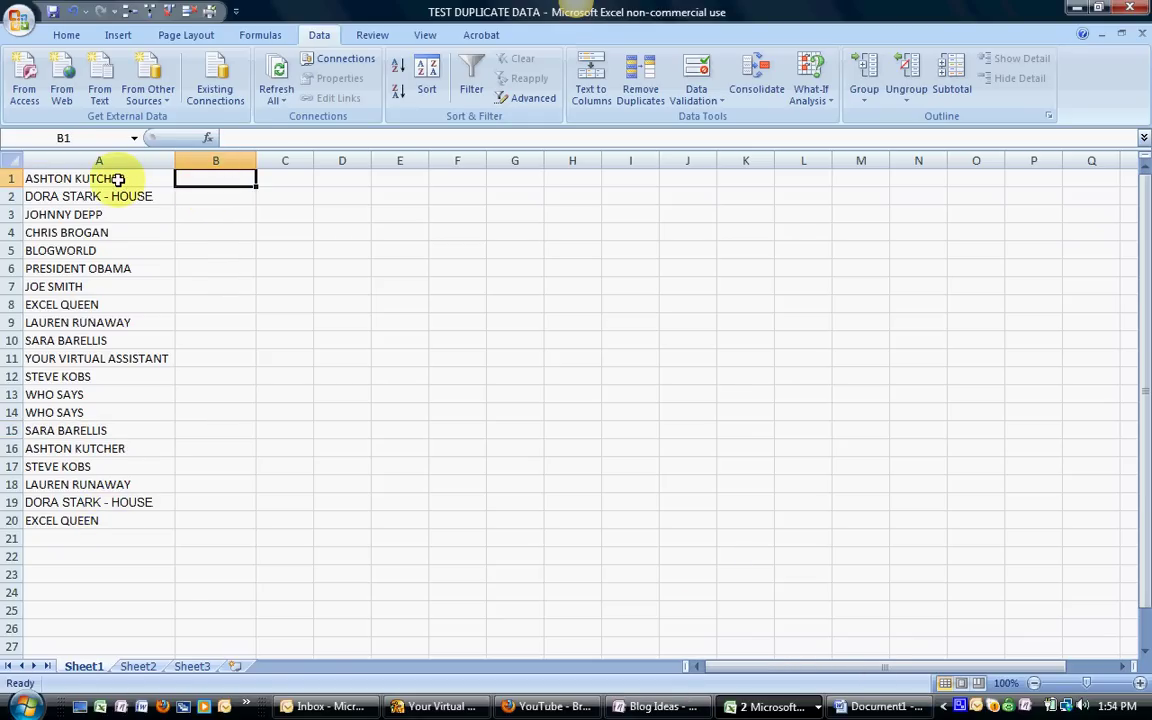
left_click(851, 708)
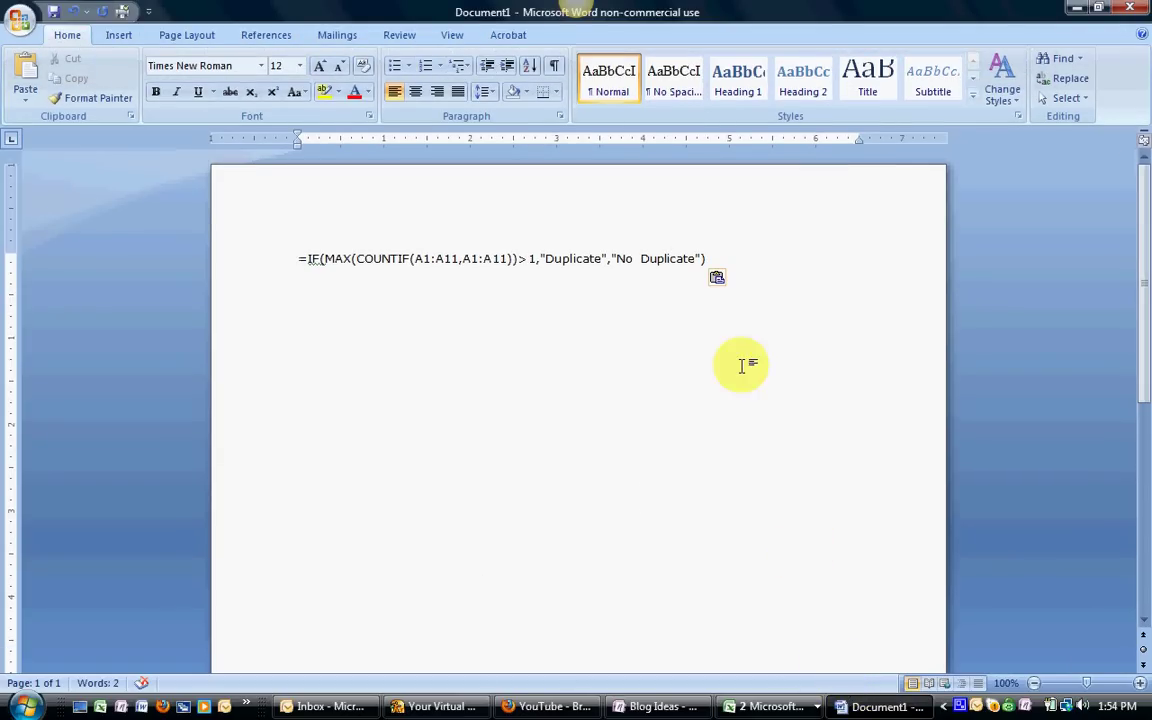
left_click_drag(707, 258, 275, 249)
key("ctrl+c")
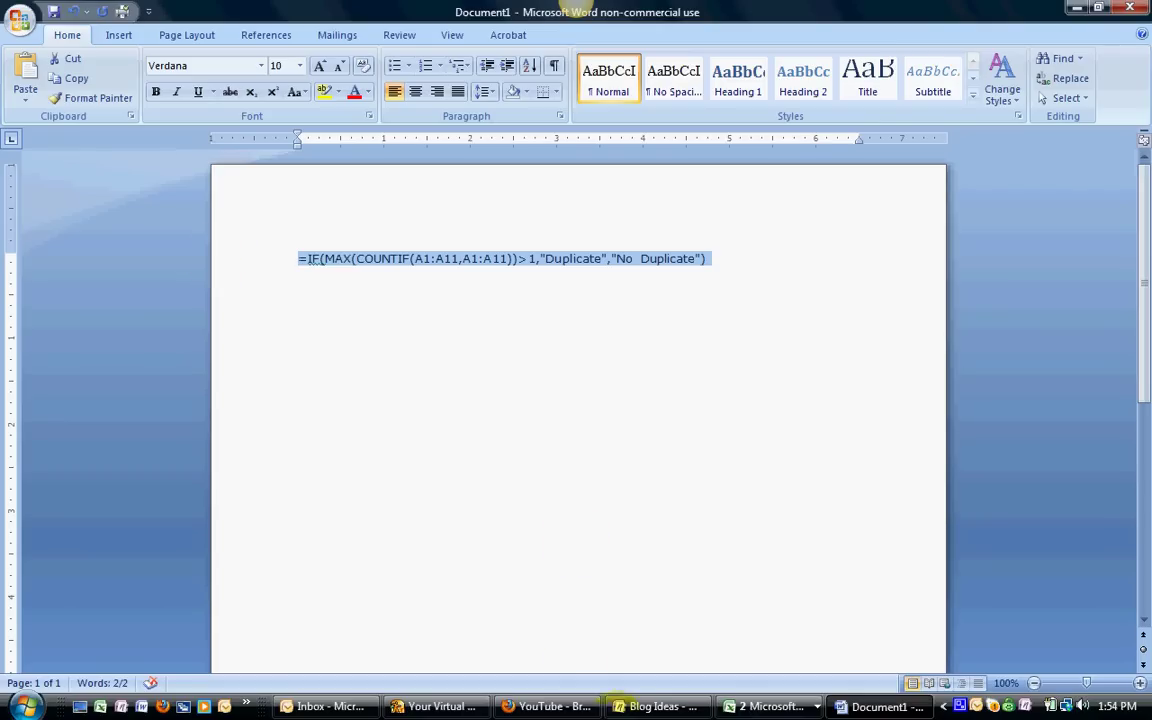
left_click(765, 706)
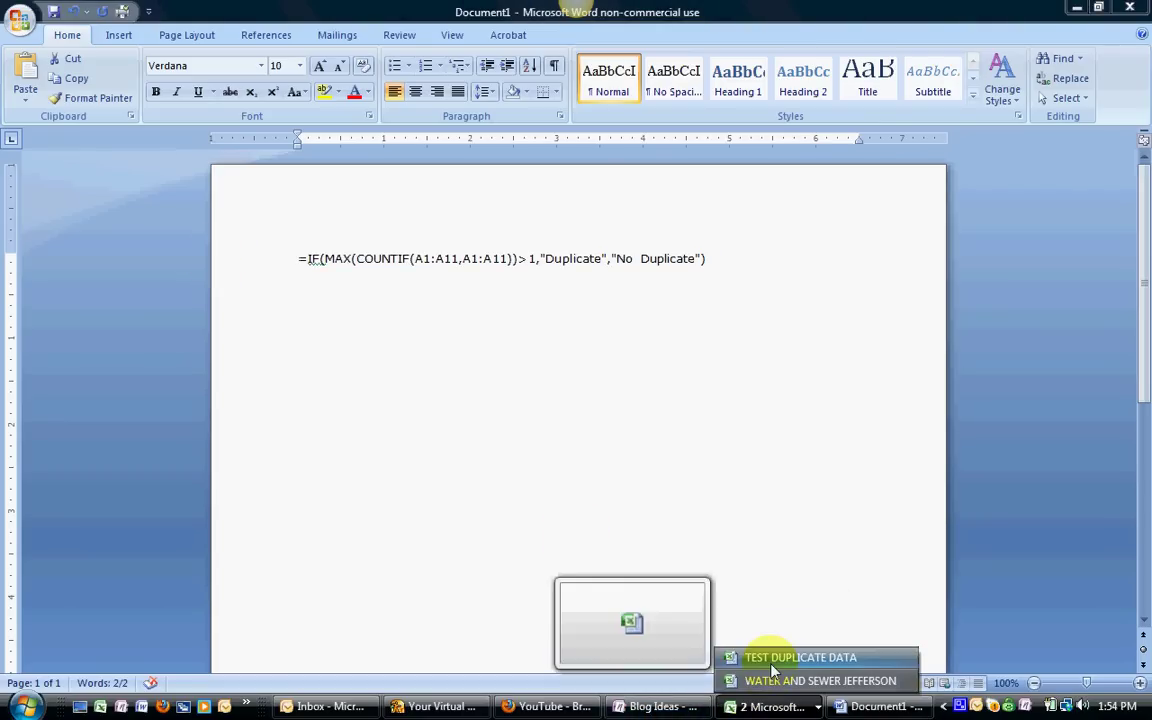
left_click(790, 657)
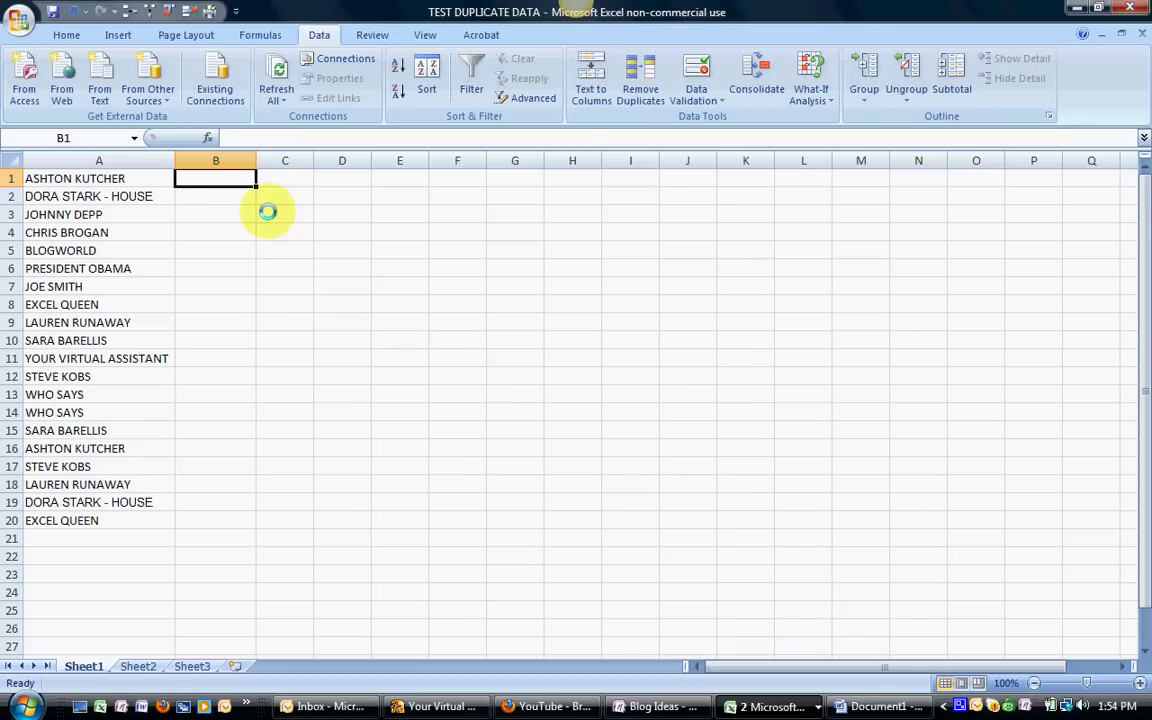
key("ctrl+v")
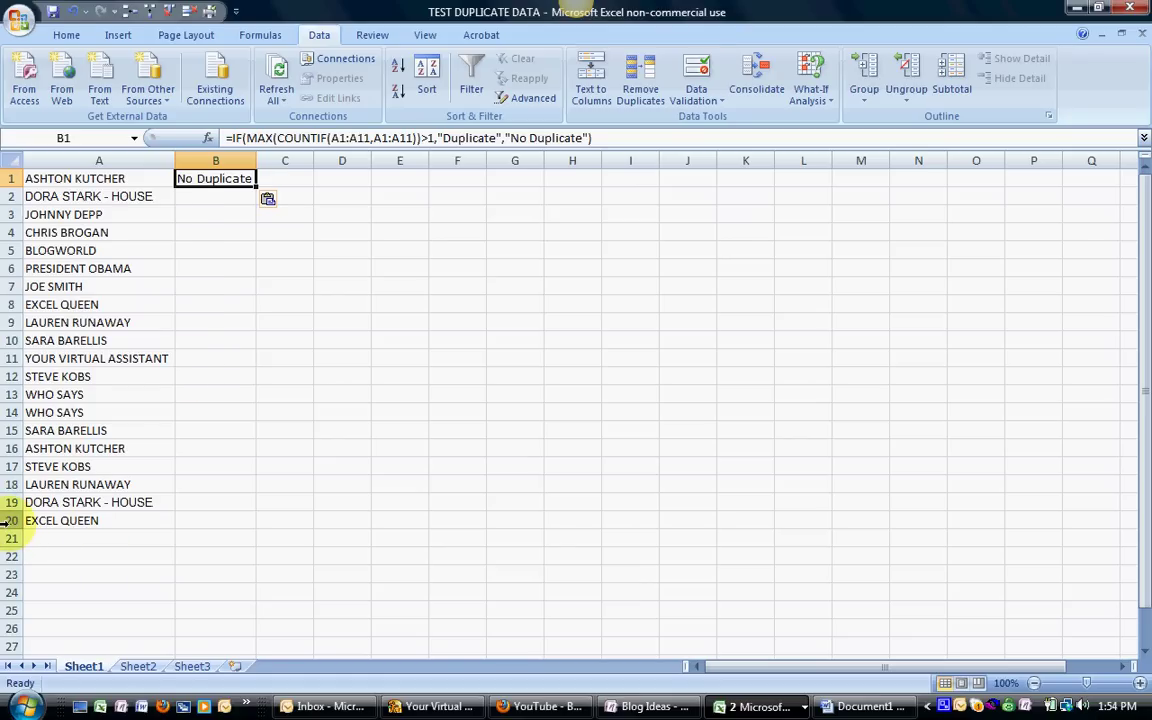
Change both COUNTIF ranges in the B1 formula to A1:A20.
left_click(356, 138)
key("Delete")
key("Delete")
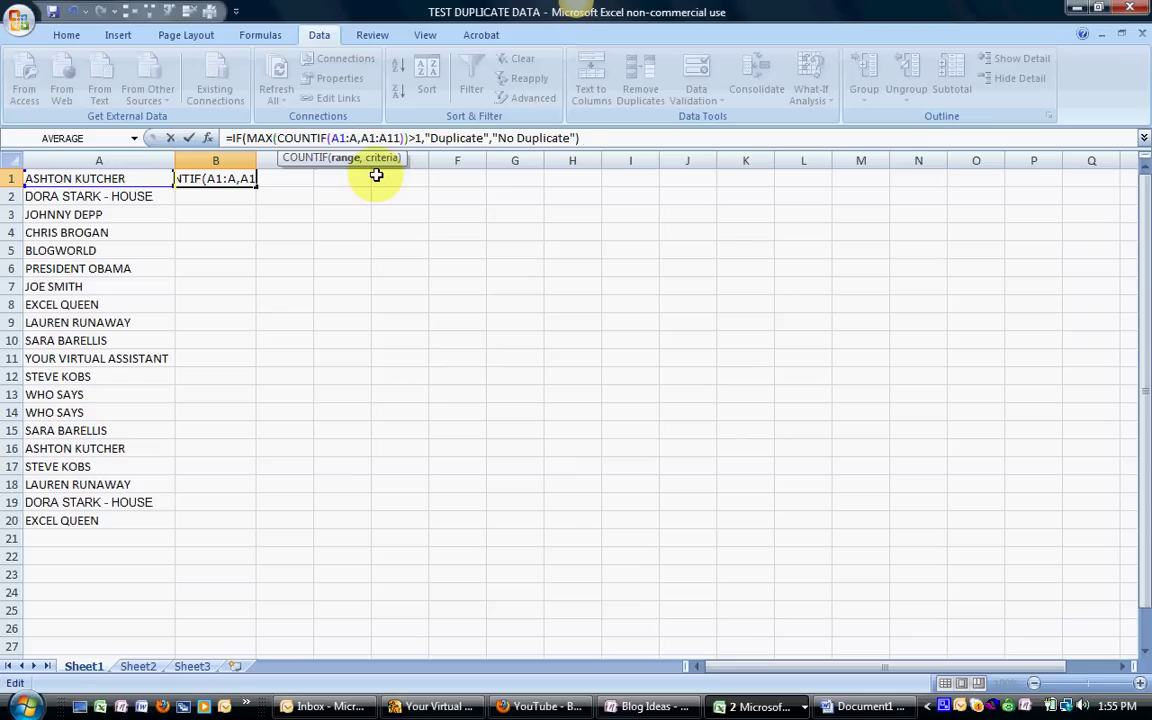
type("20")
key("Right")
key("Right")
key("Right")
key("Right")
key("Right")
key("Right")
key("Right")
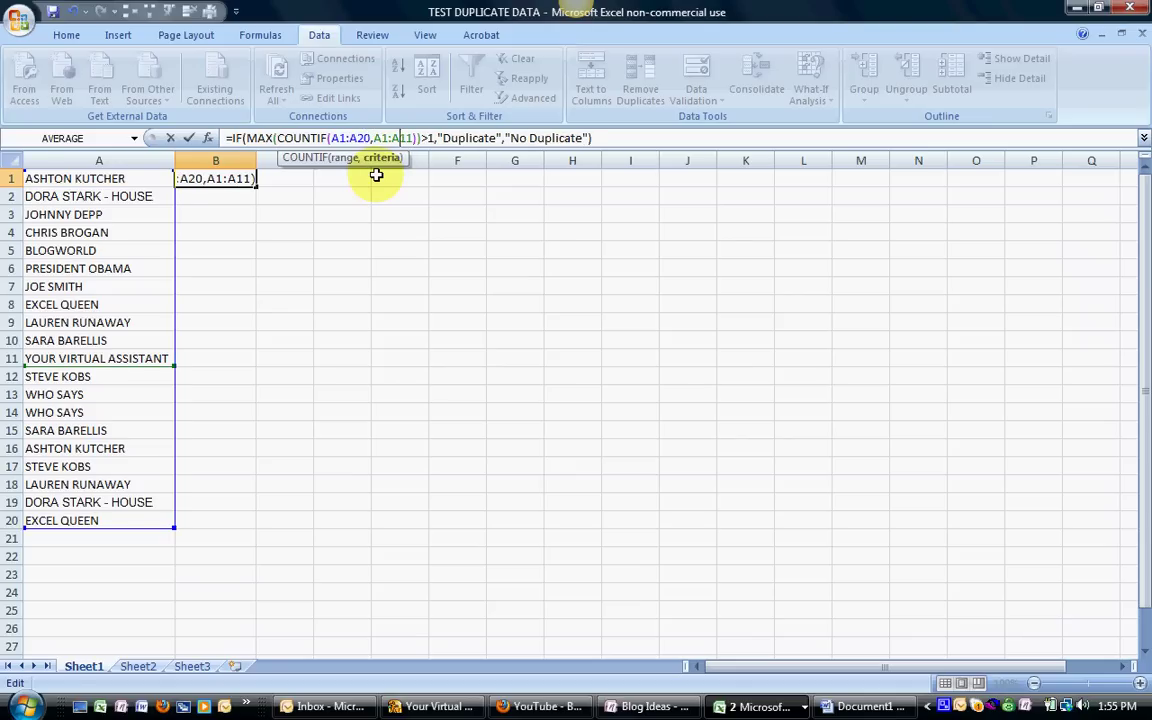
key("BackSpace")
key("BackSpace")
type("20")
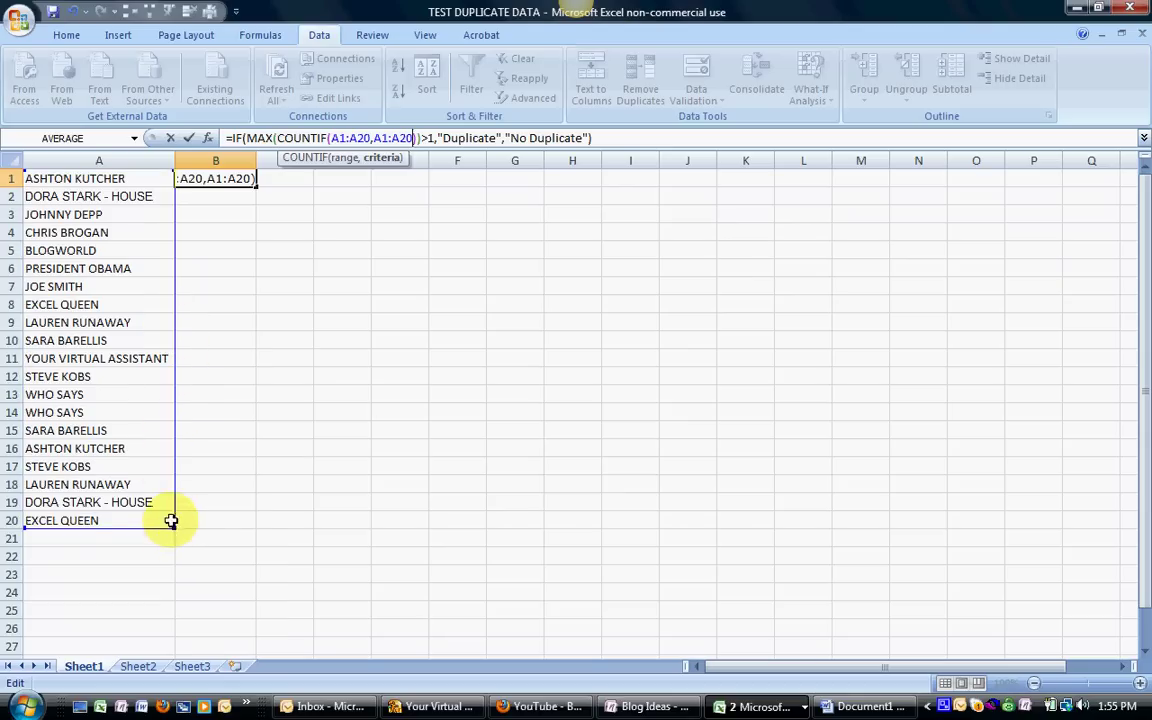
left_click_drag(175, 517, 171, 517)
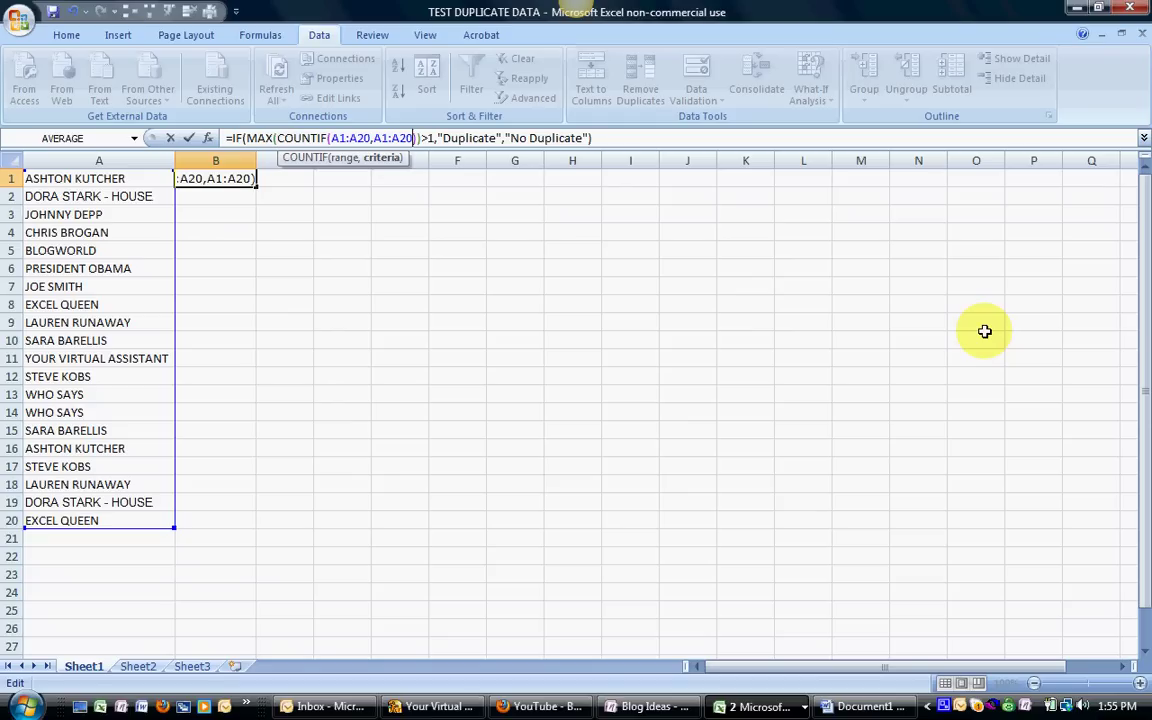
key("ctrl+shift+Return")
key("Up")
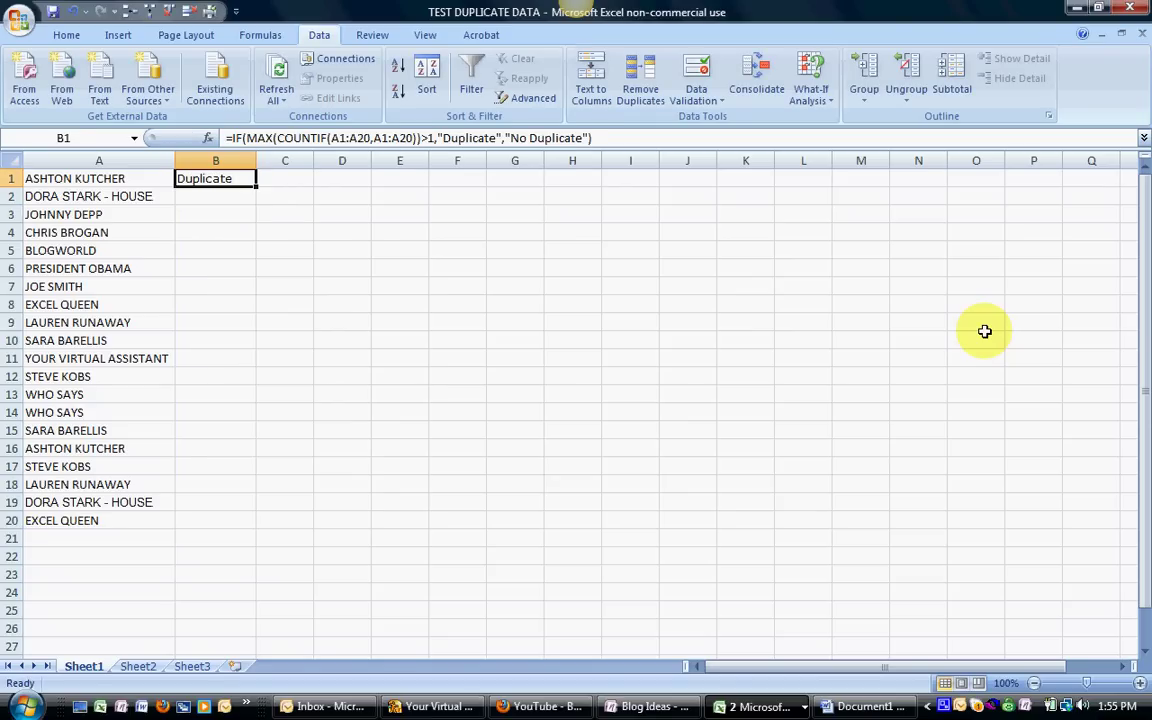
Copy the B1 formula down through B20, alongside every name in the list.
key("ctrl+c")
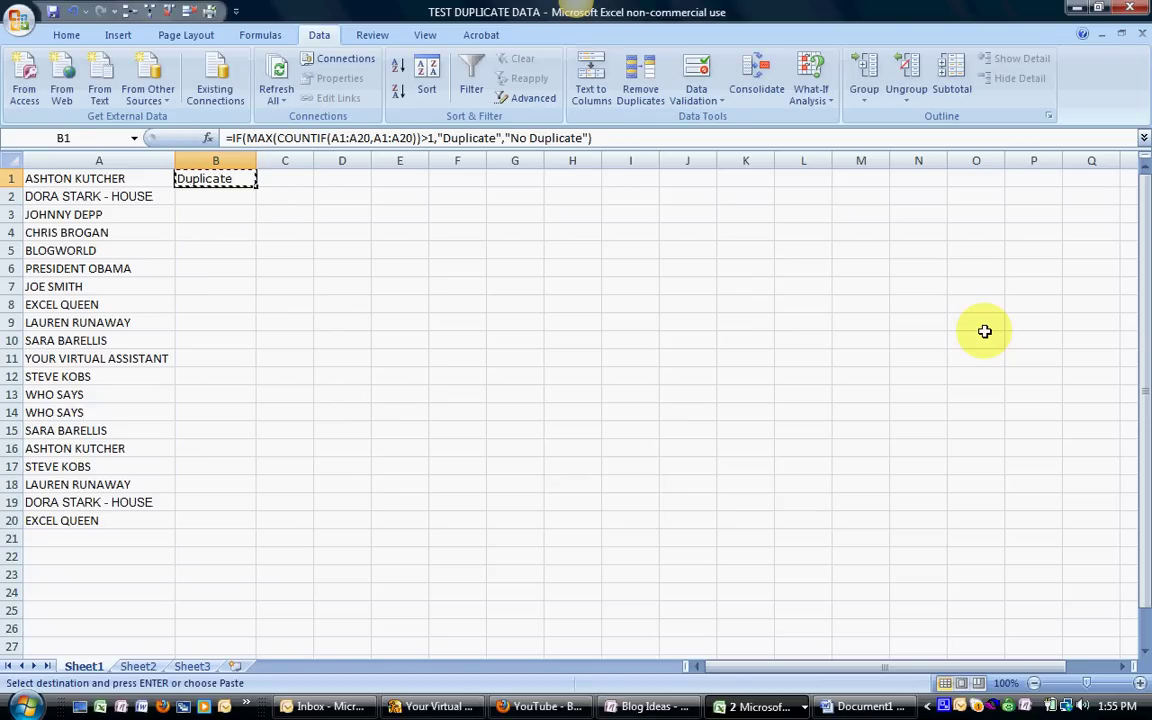
key("shift+Page_Down")
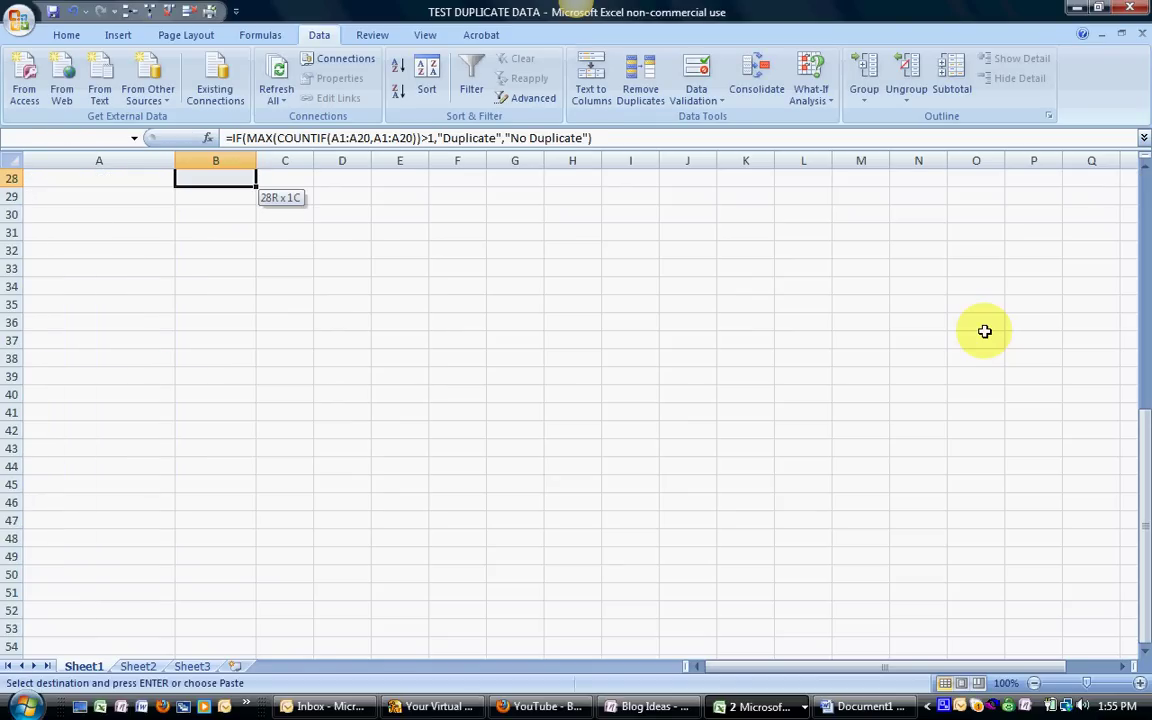
key("shift+Page_Up")
key("shift+Down")
key("shift+Down")
key("shift+Down")
key("shift+Down")
key("shift+Down")
key("shift+Down")
key("shift+Down")
key("shift+Down")
key("shift+Down")
key("shift+Down")
key("shift+Down")
key("shift+Down")
key("shift+Down")
key("shift+Down")
key("shift+Down")
key("shift+Down")
key("shift+Down")
key("shift+Down")
key("shift+Down")
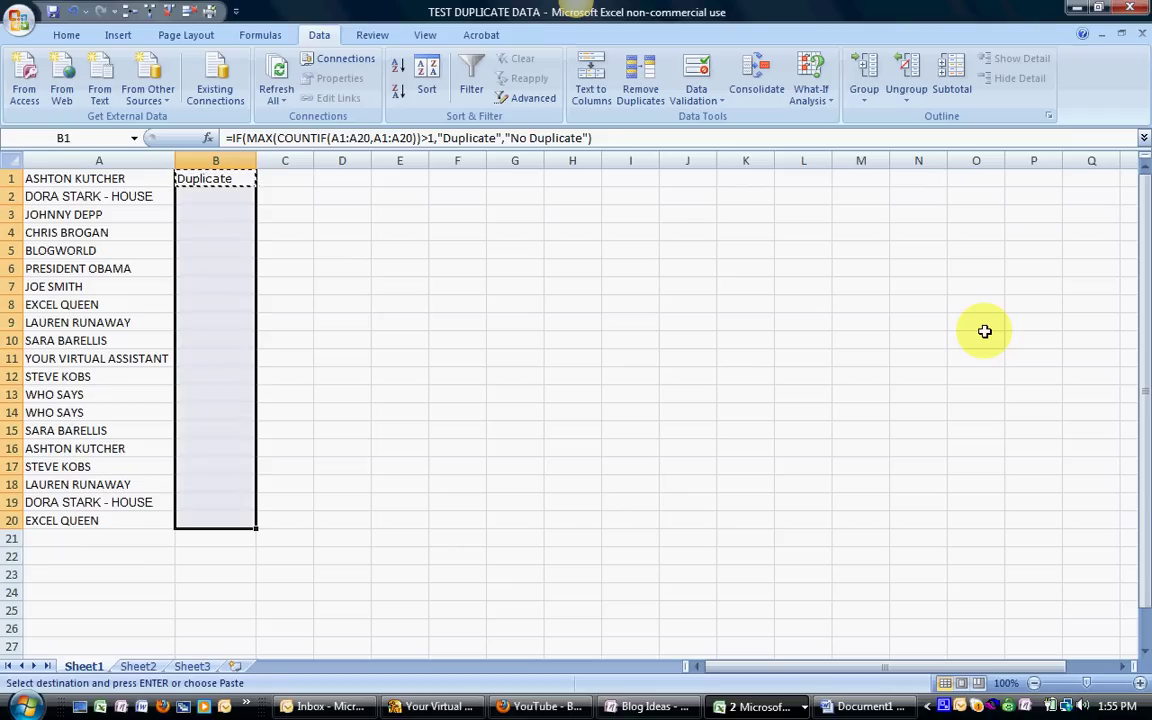
key("Return")
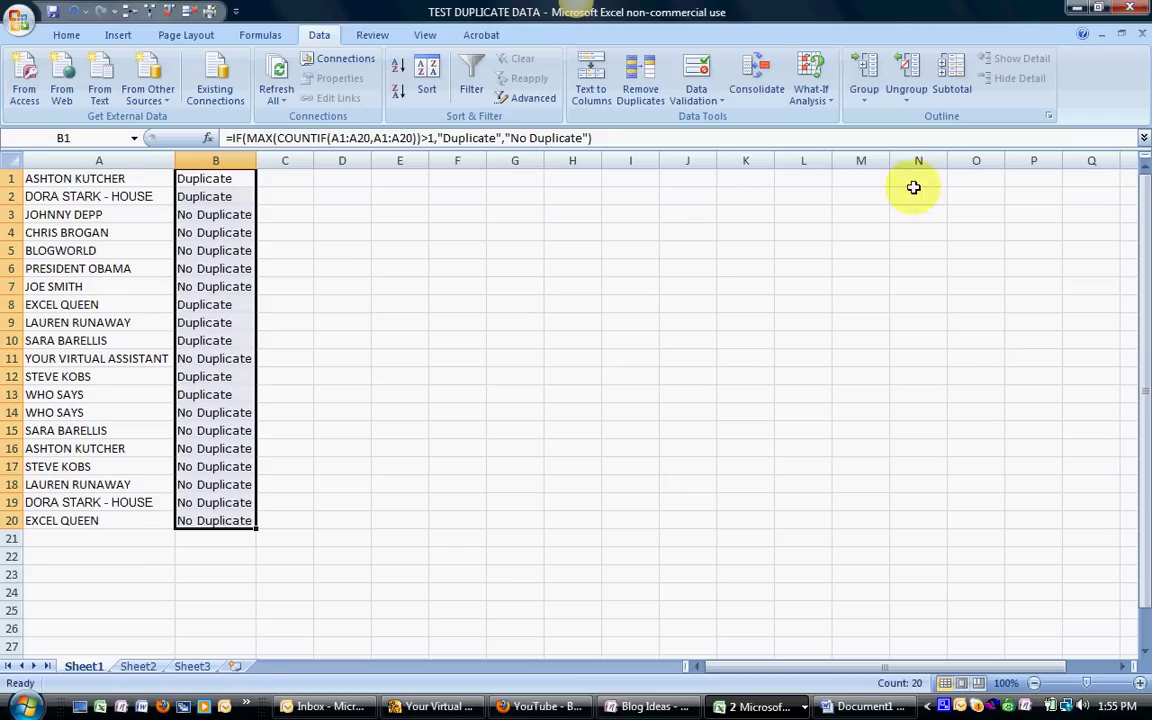
Insert a blank row above the list and enter the headers Name in A1 and Duplicate in B1.
left_click(98, 177)
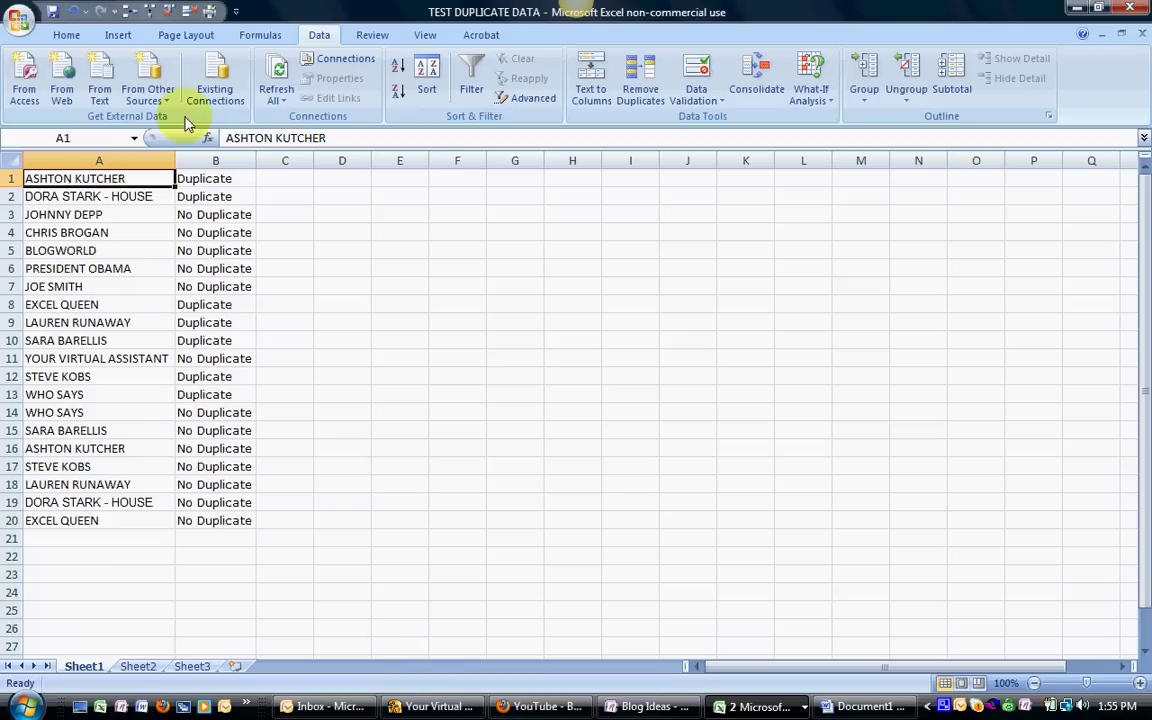
left_click(129, 12)
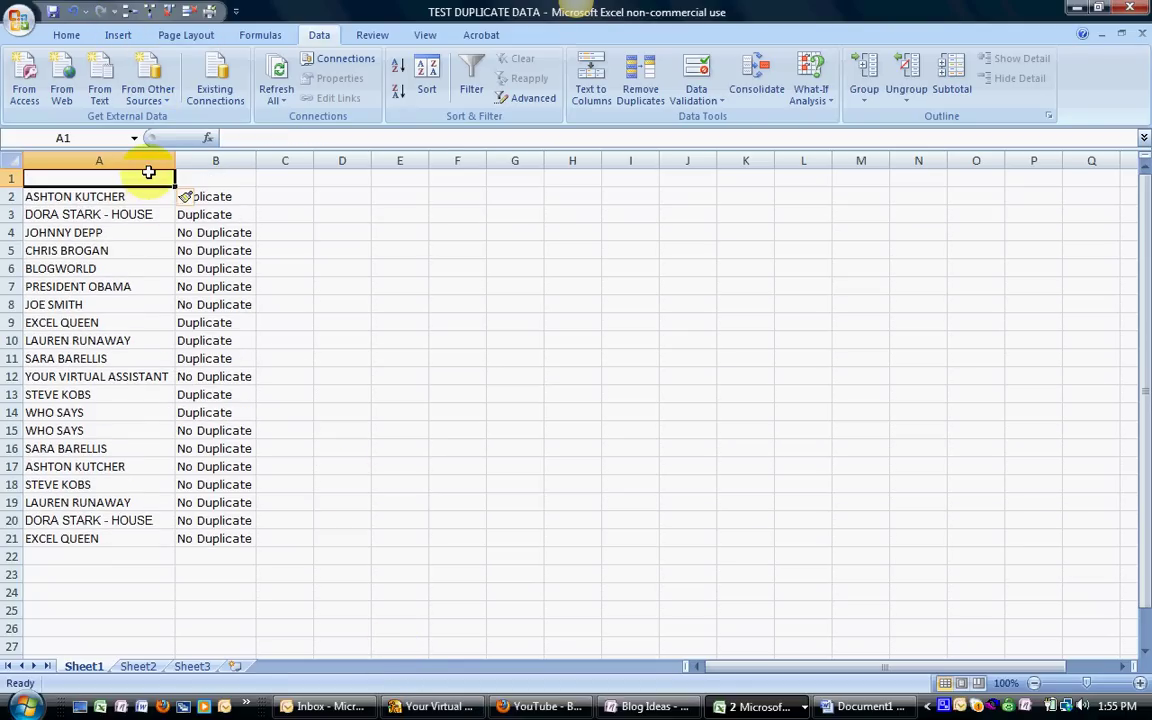
type("Name")
key("Tab")
type("Dup")
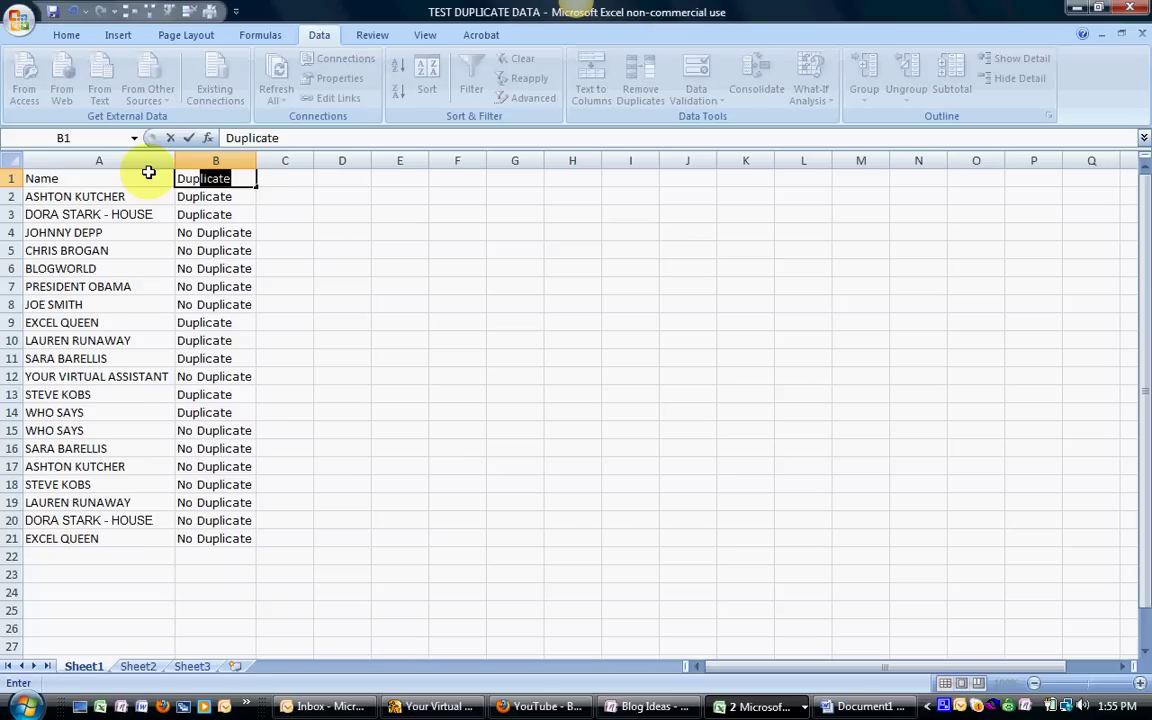
key("Return")
Make the header row 1 bold.
left_click(148, 172)
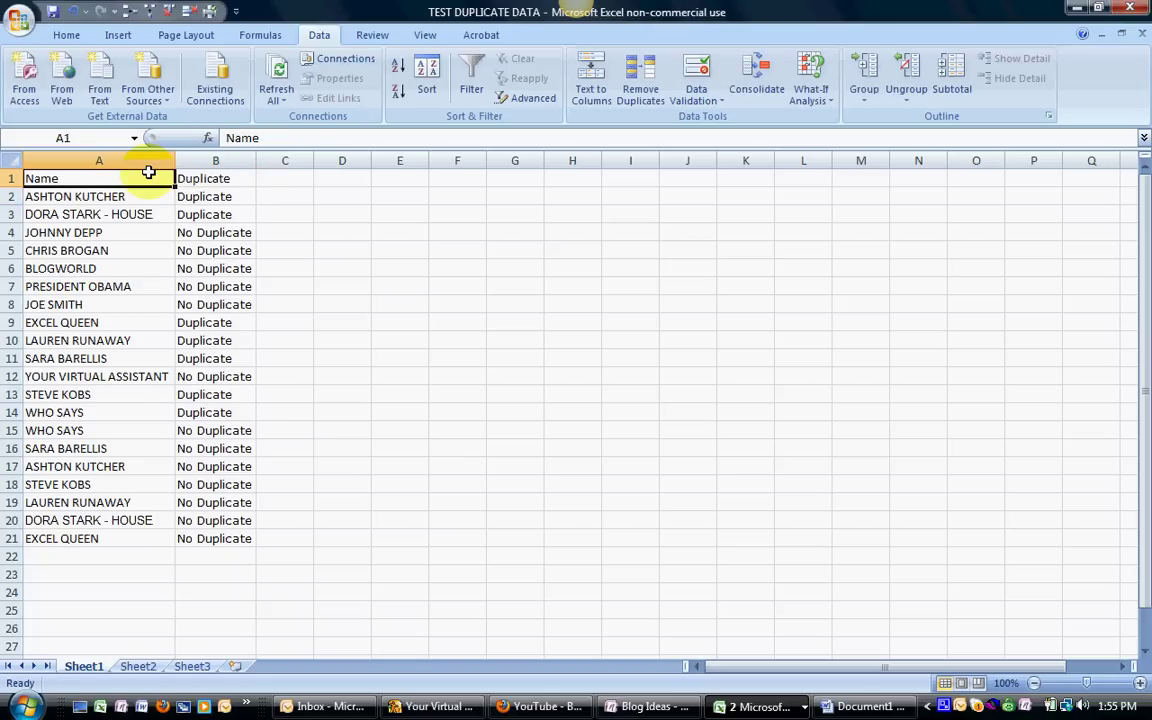
left_click(10, 178)
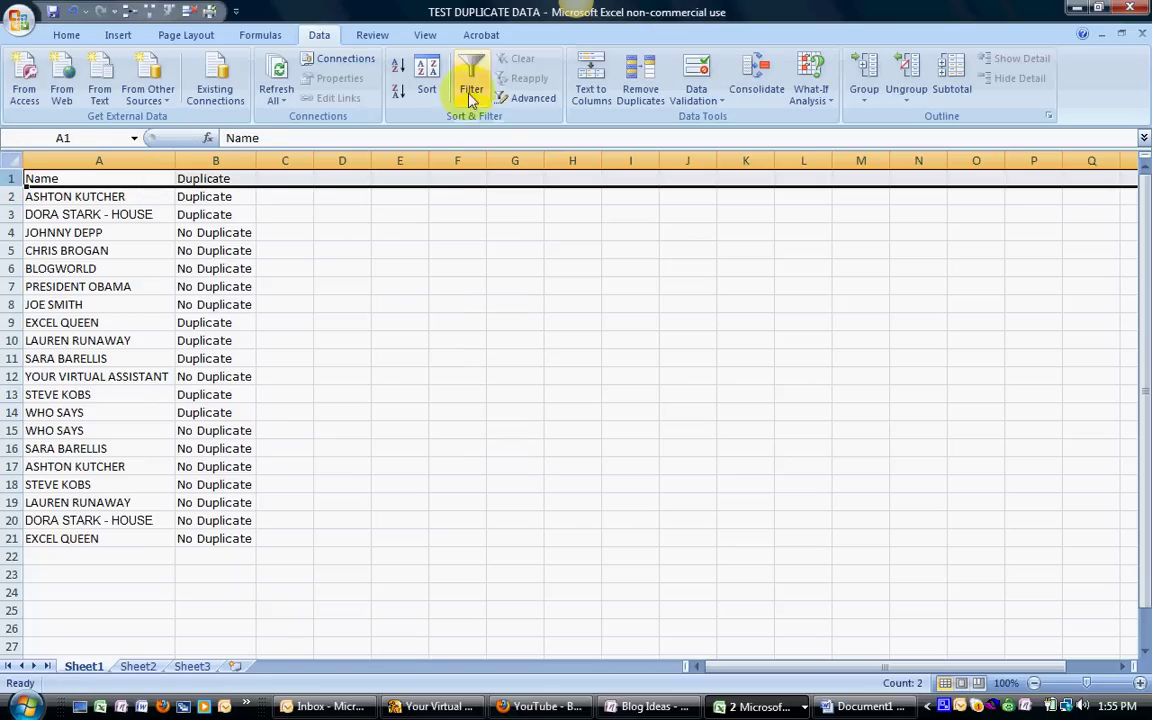
left_click(64, 33)
left_click(155, 91)
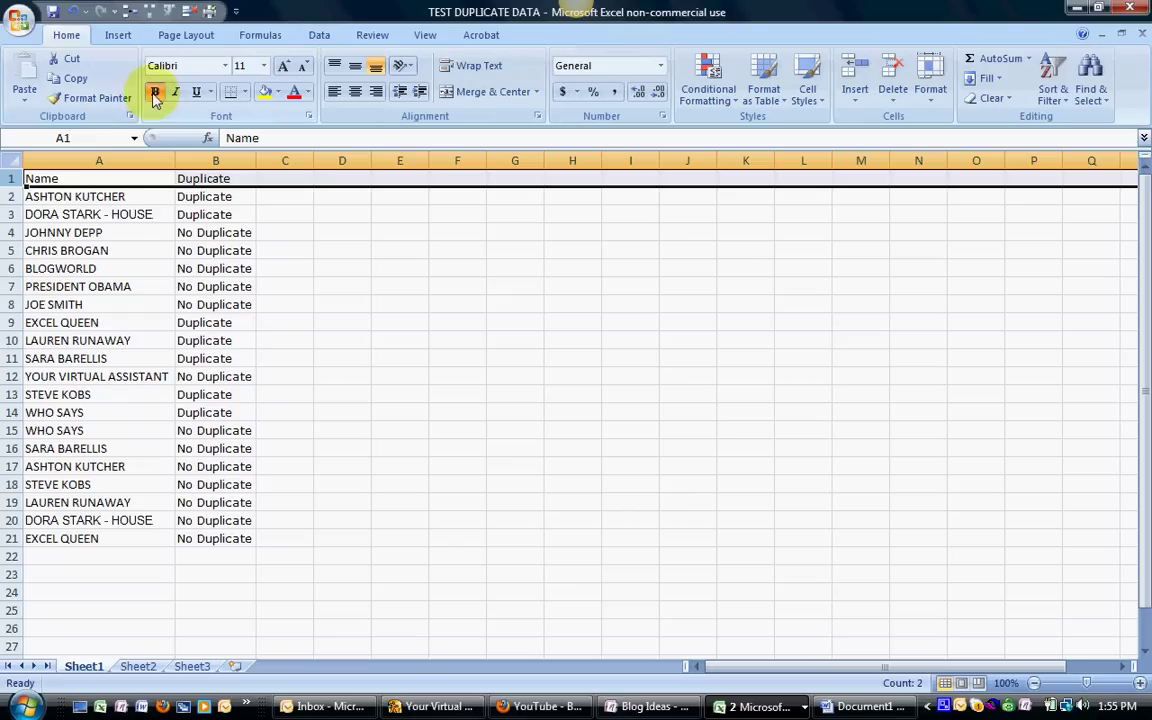
left_click(185, 178)
left_click(155, 178)
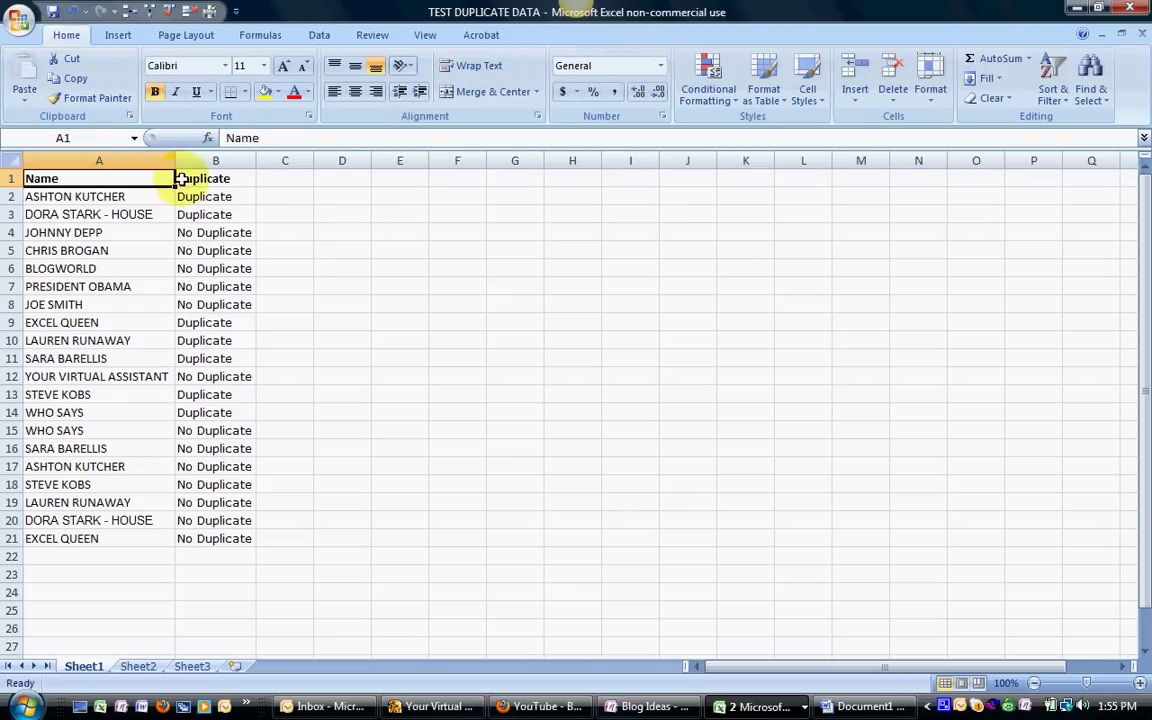
Turn on filtering for the list and filter the Duplicate column to show only Duplicate entries.
left_click(319, 36)
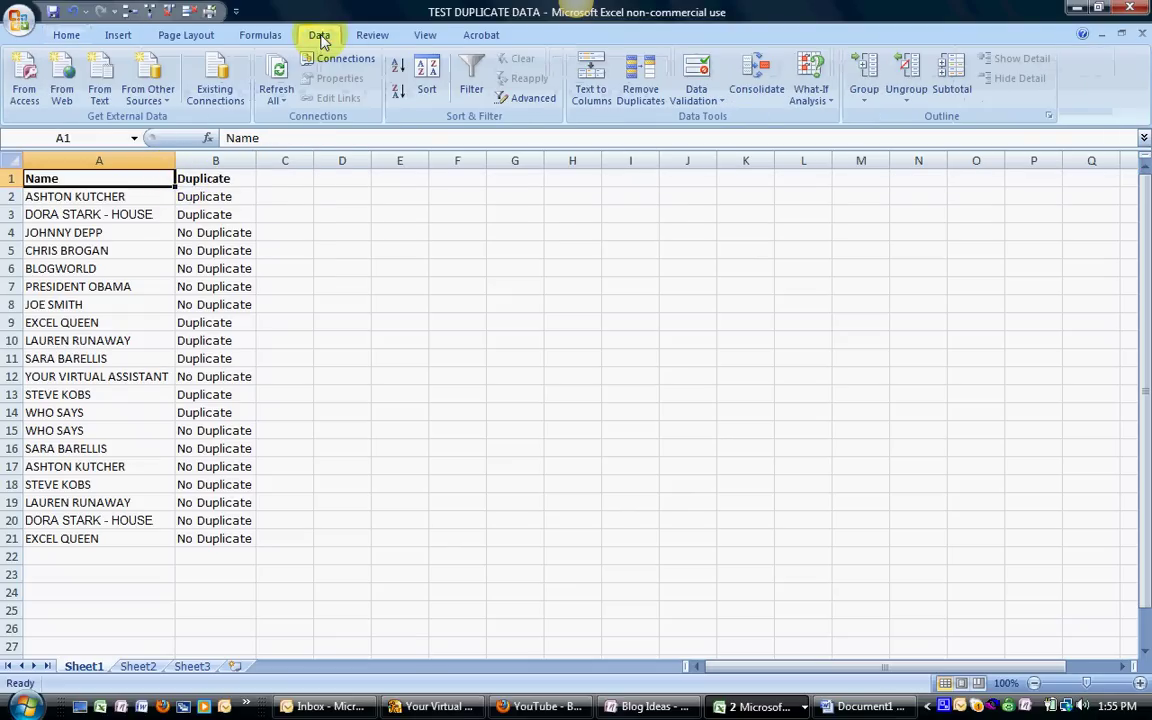
left_click(471, 85)
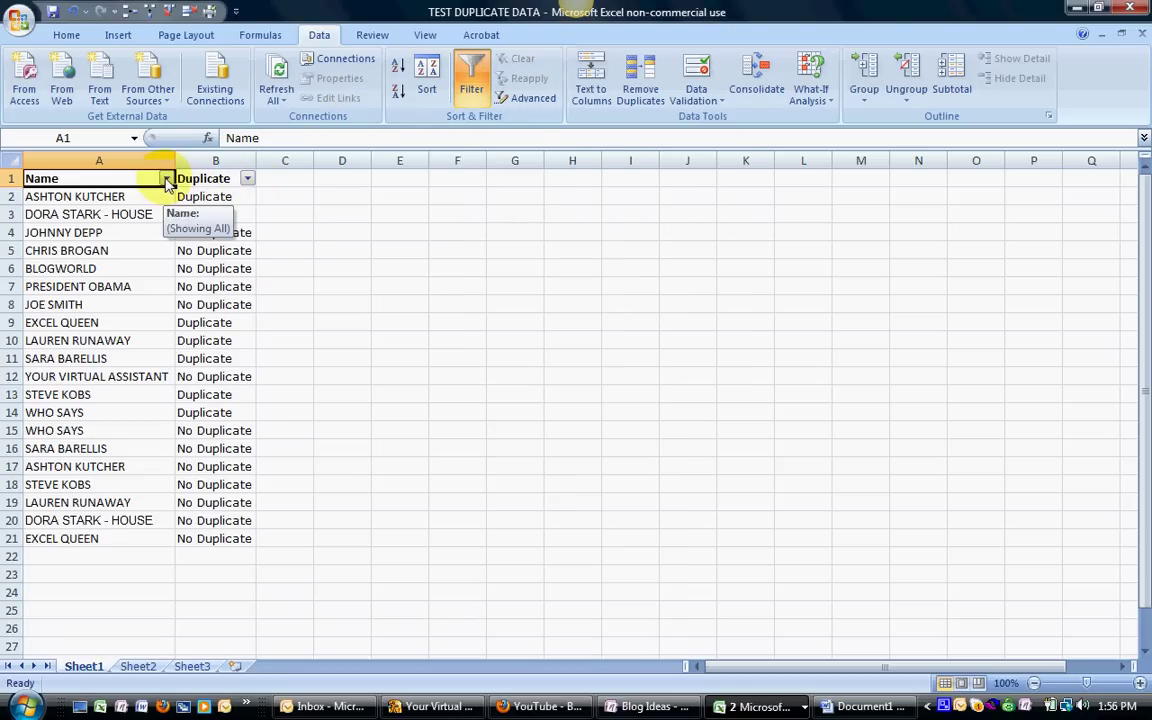
left_click(248, 180)
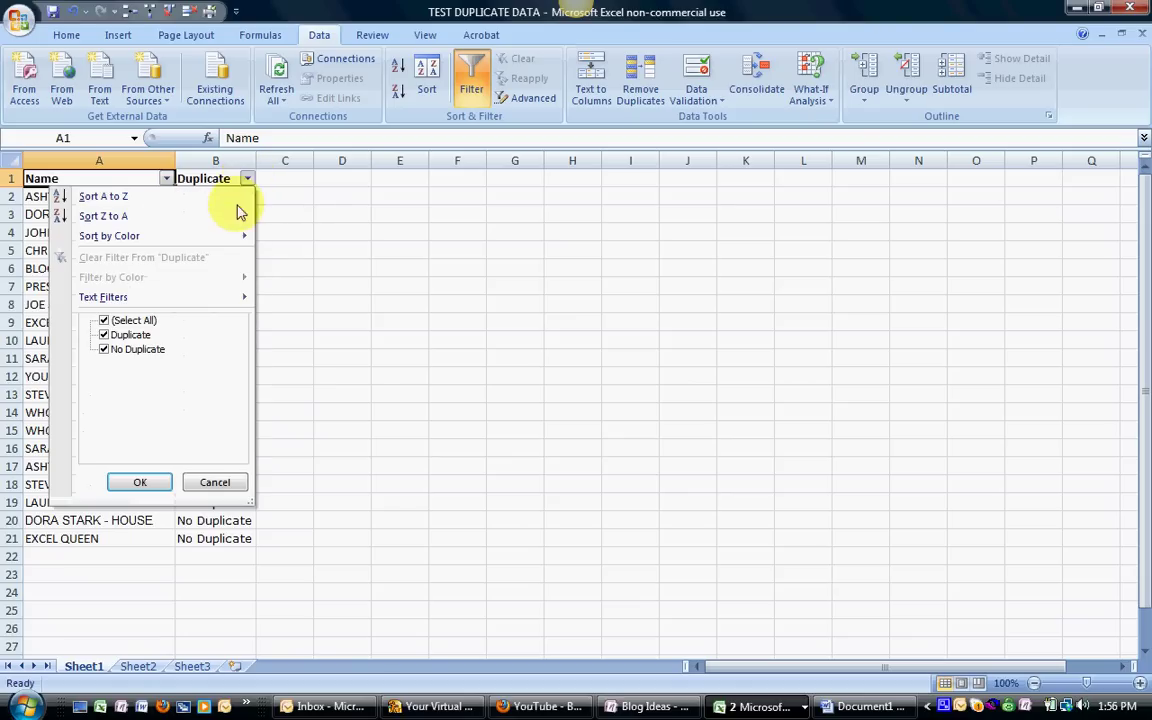
left_click(131, 322)
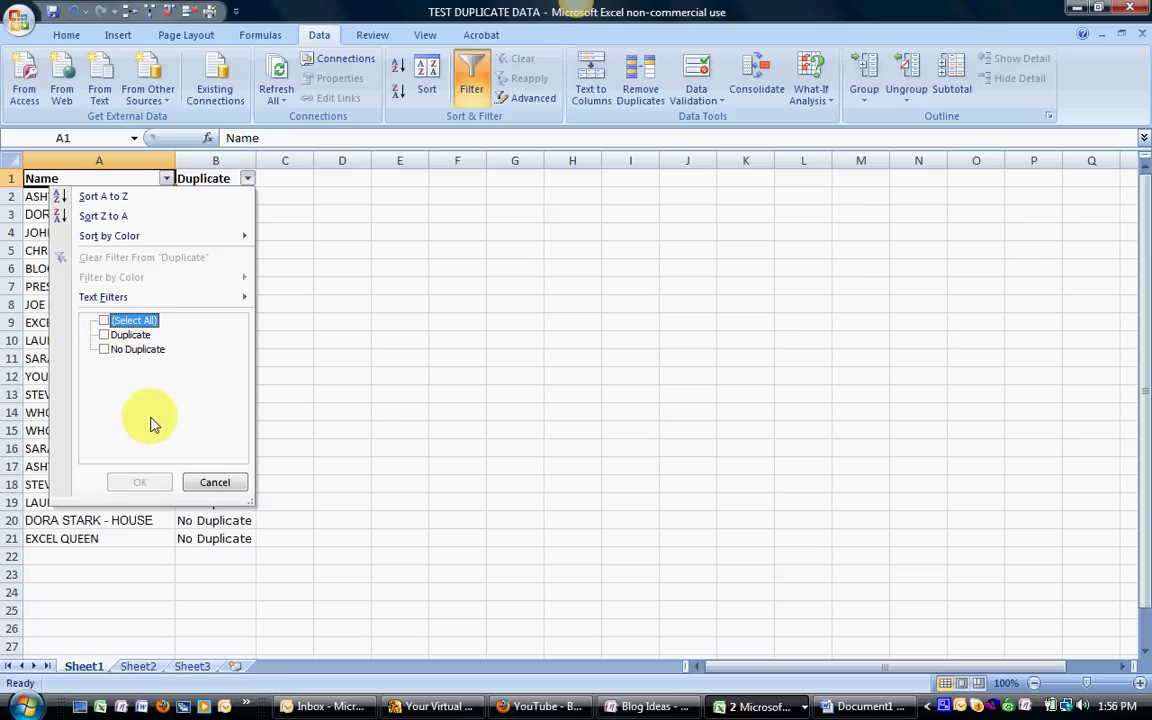
left_click(104, 335)
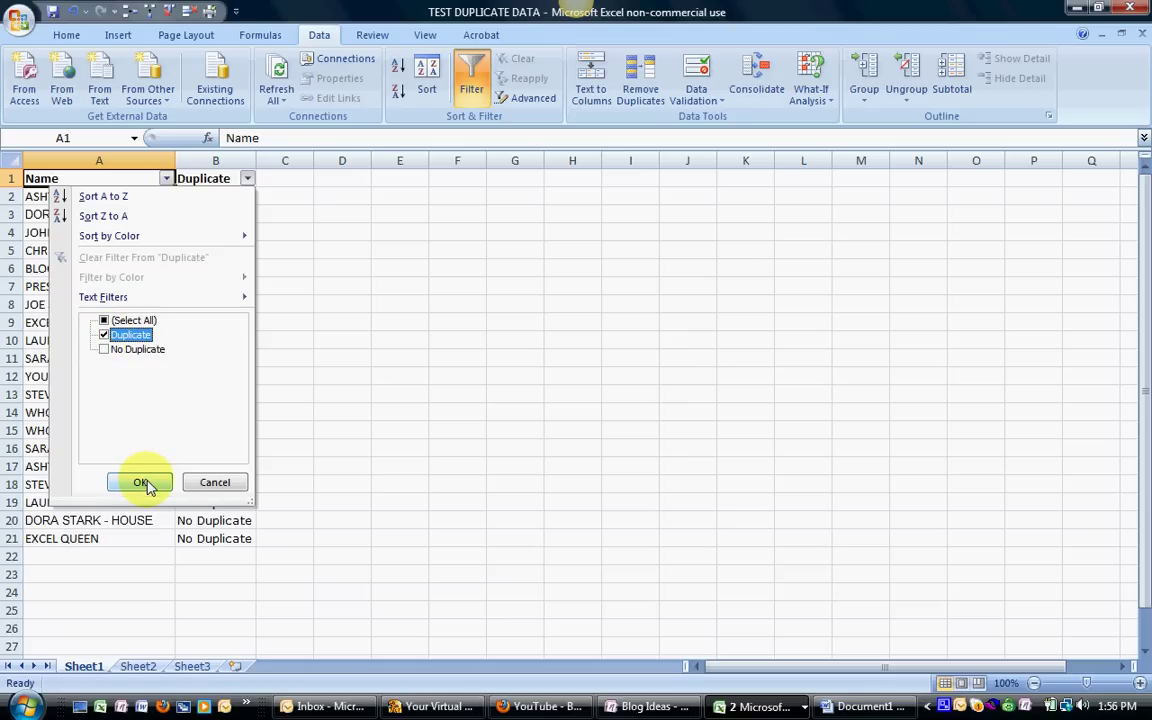
left_click(141, 483)
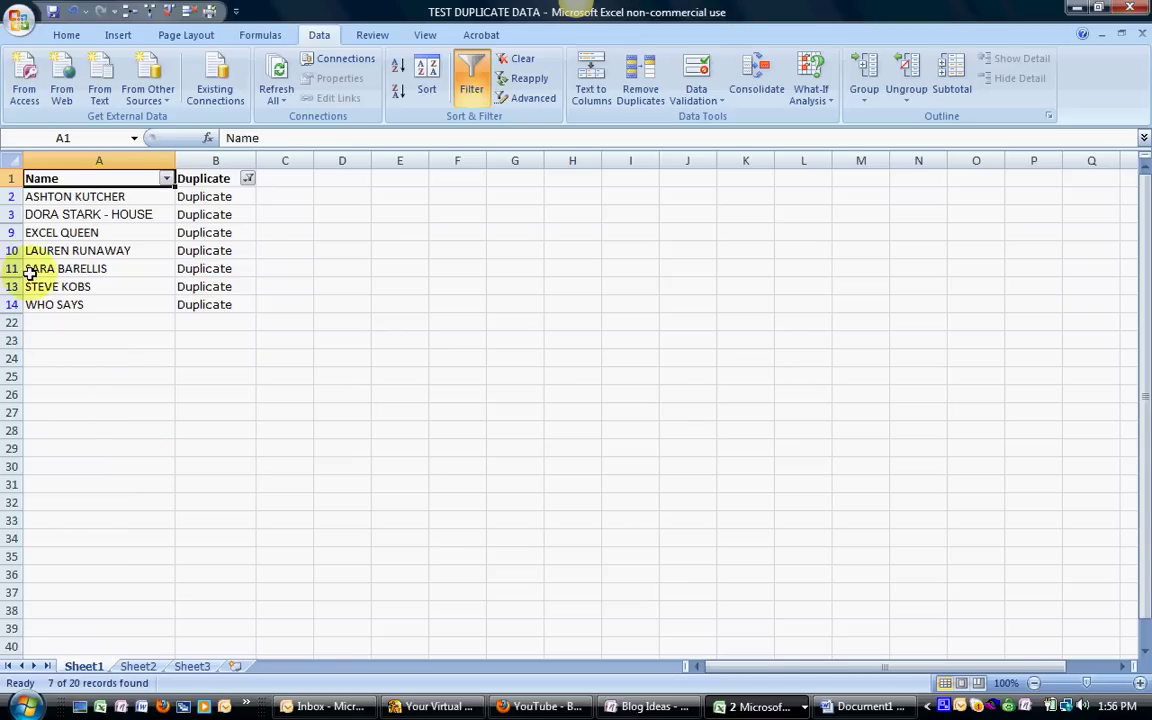
Delete all the filtered rows marked Duplicate, from row 2 to row 14, keeping the header row.
left_click(7, 196)
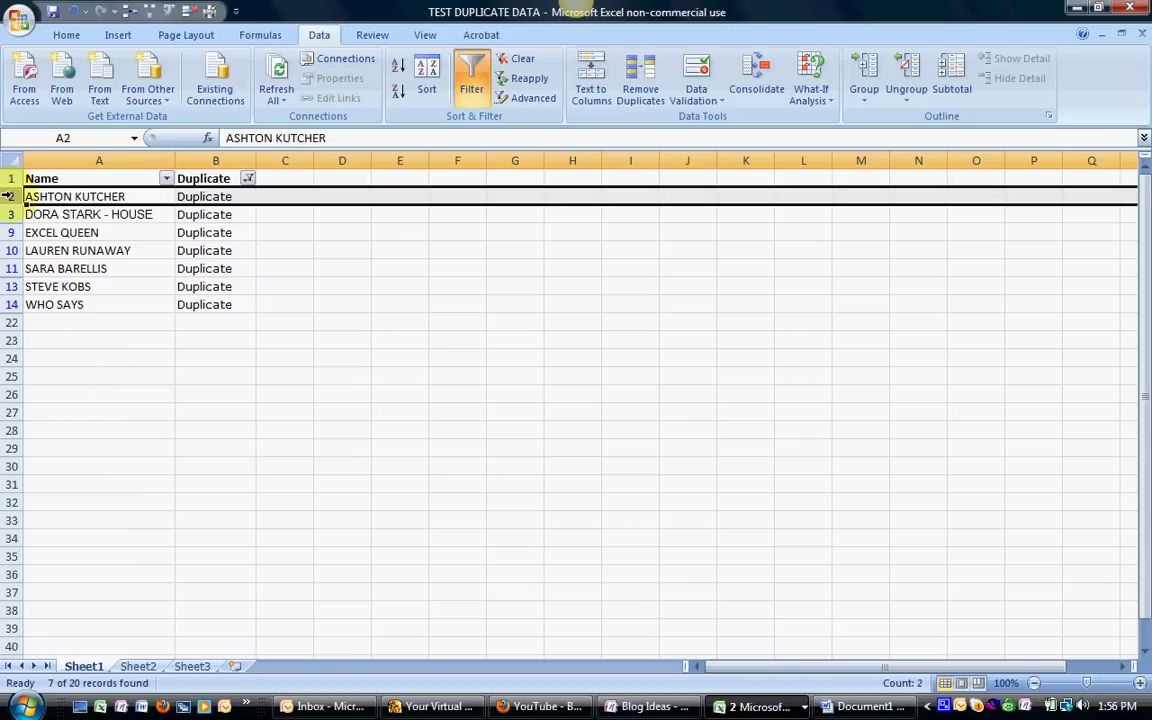
left_click(9, 304, "shift")
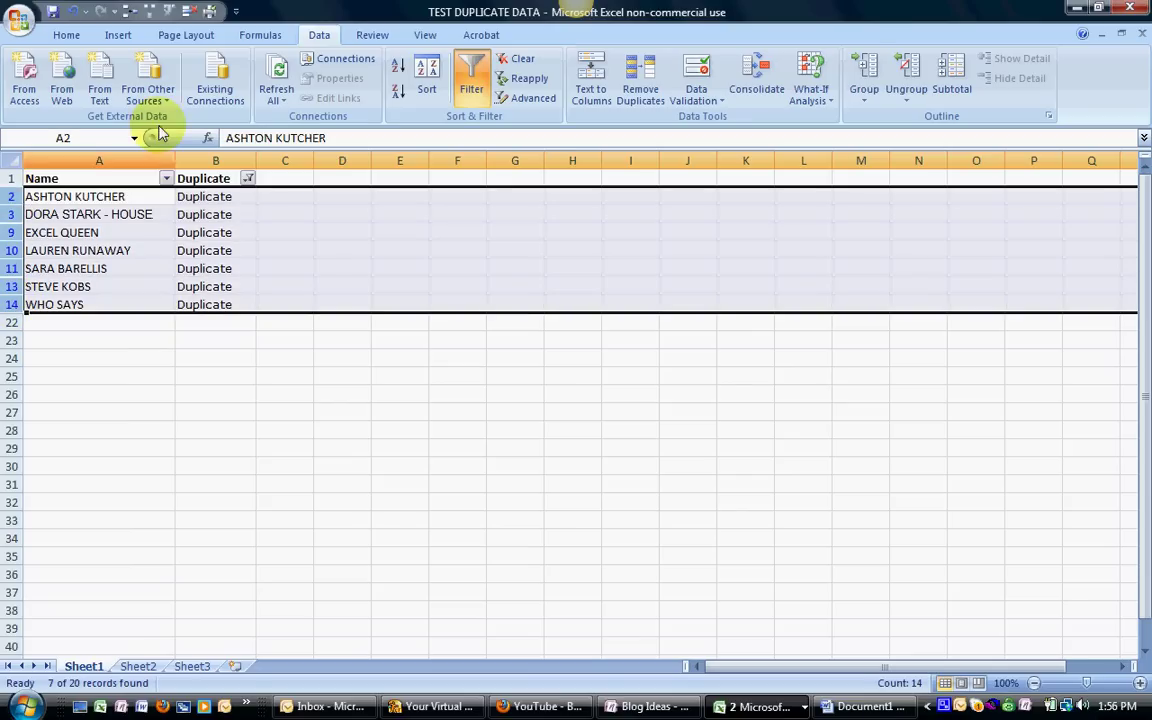
left_click(194, 13)
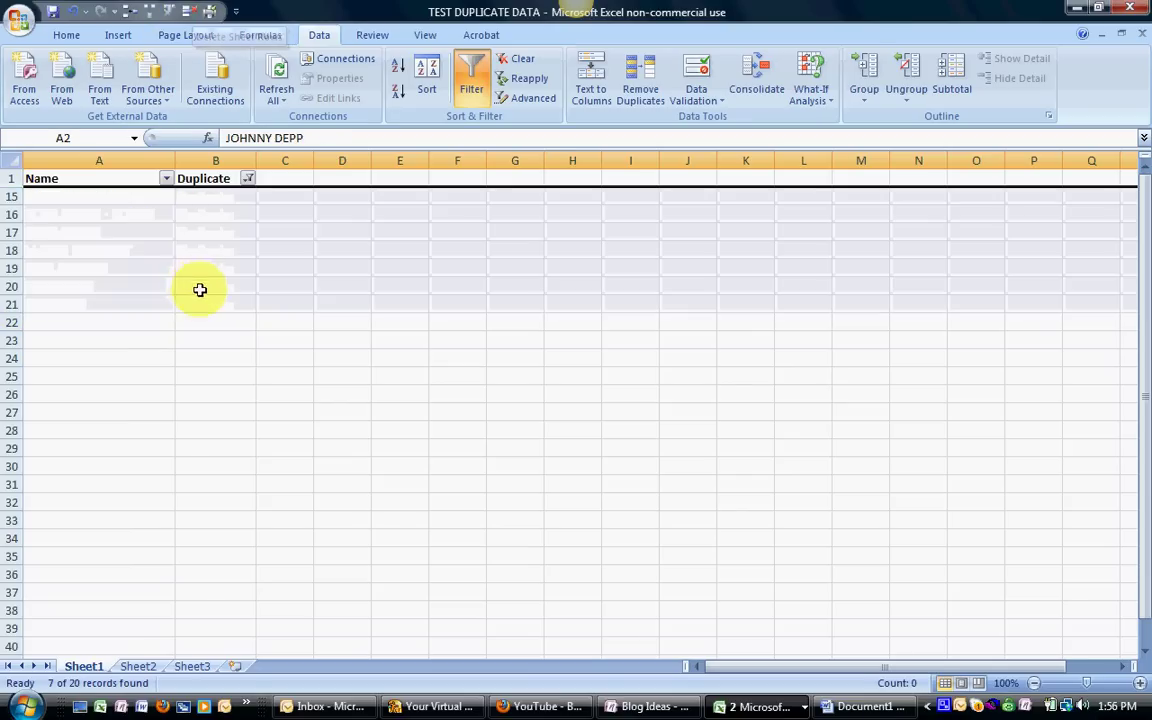
Set the Duplicate column's filter to select all values so the remaining rows are shown, and select cell B2 to check its formula.
left_click(248, 179)
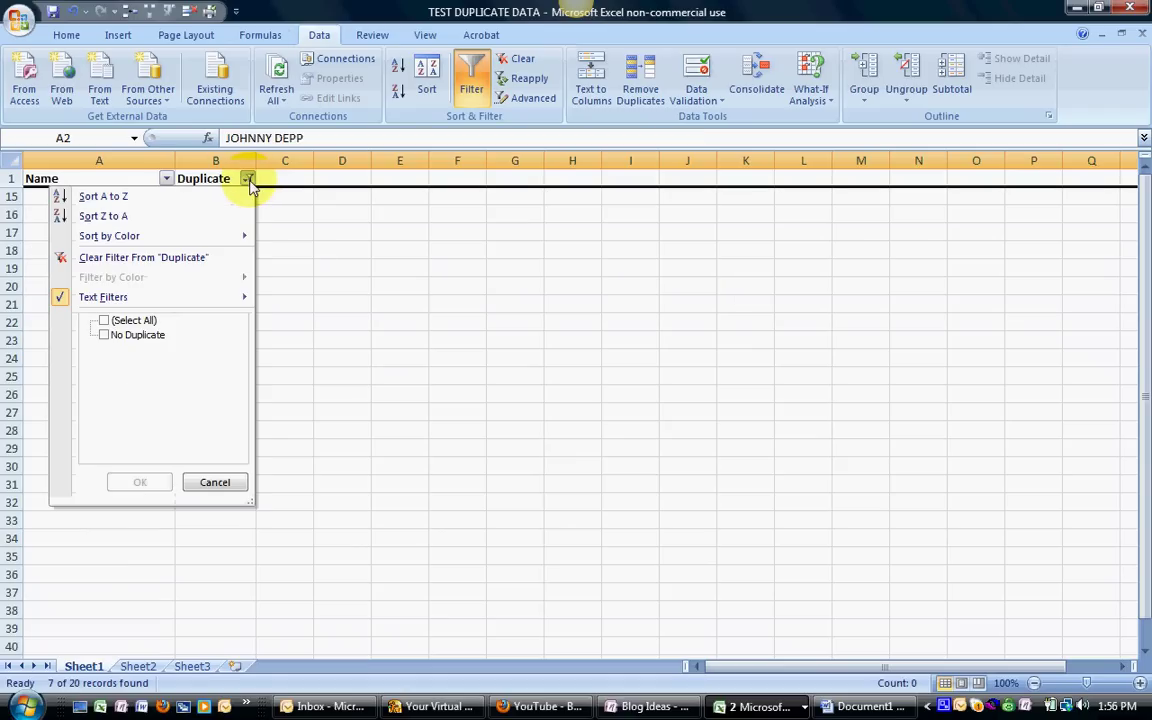
left_click(105, 321)
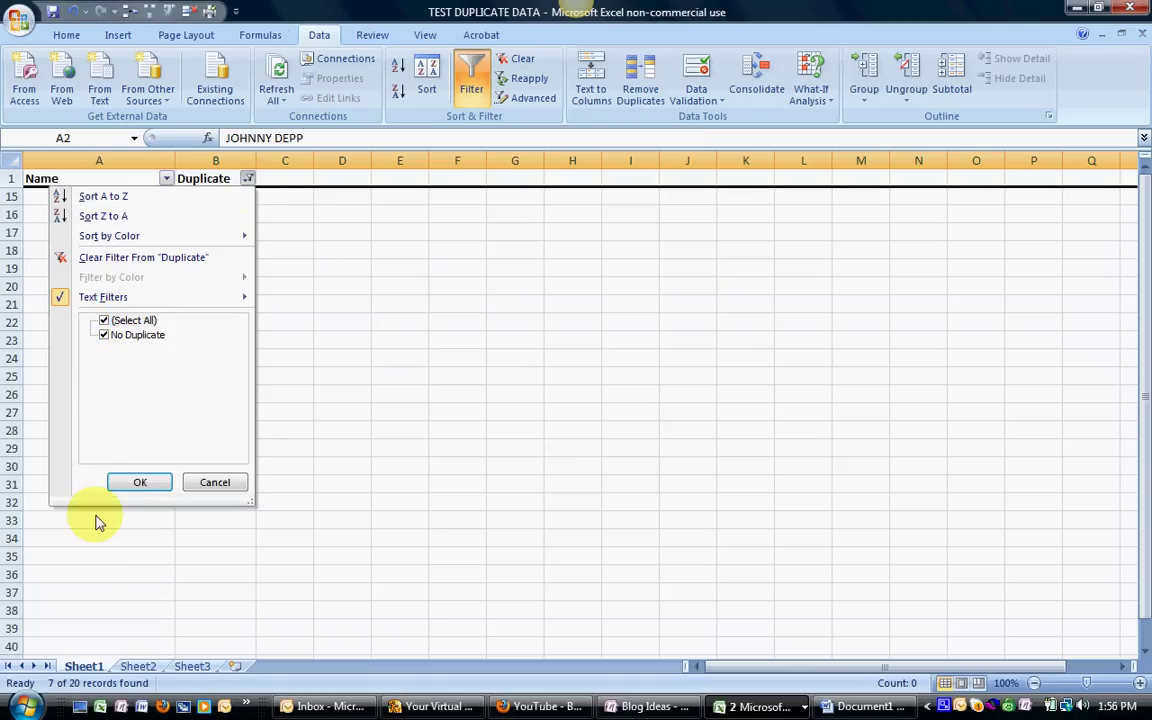
left_click(136, 482)
left_click(165, 197)
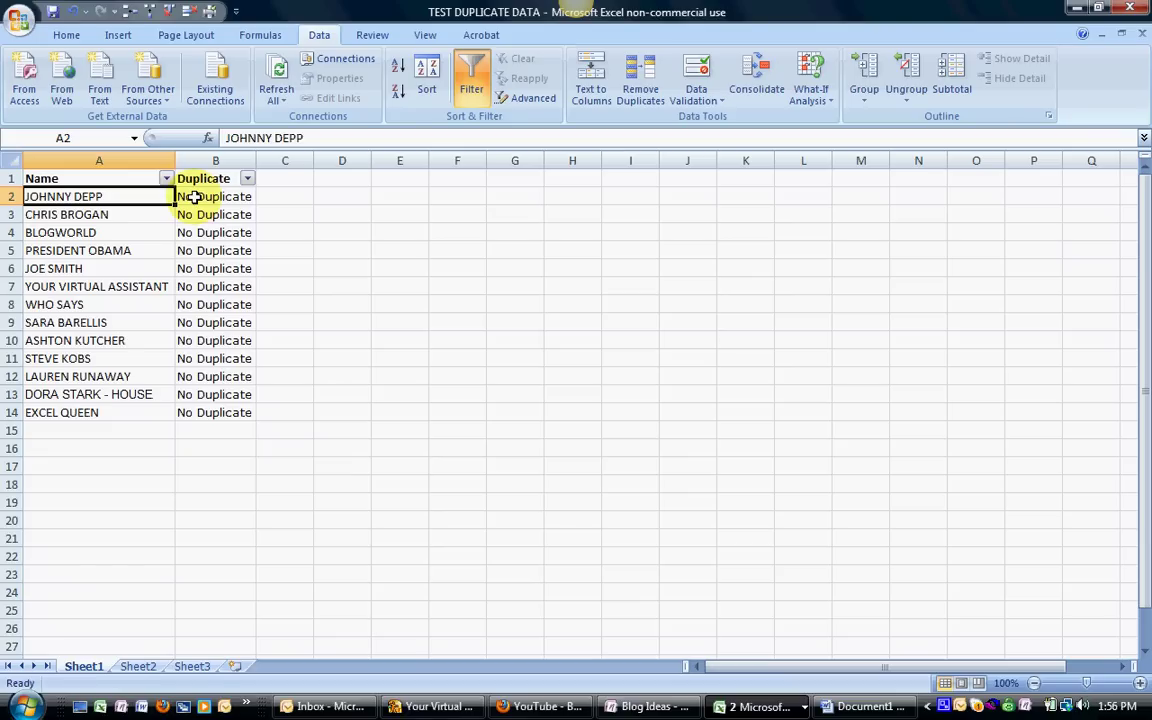
left_click(203, 198)
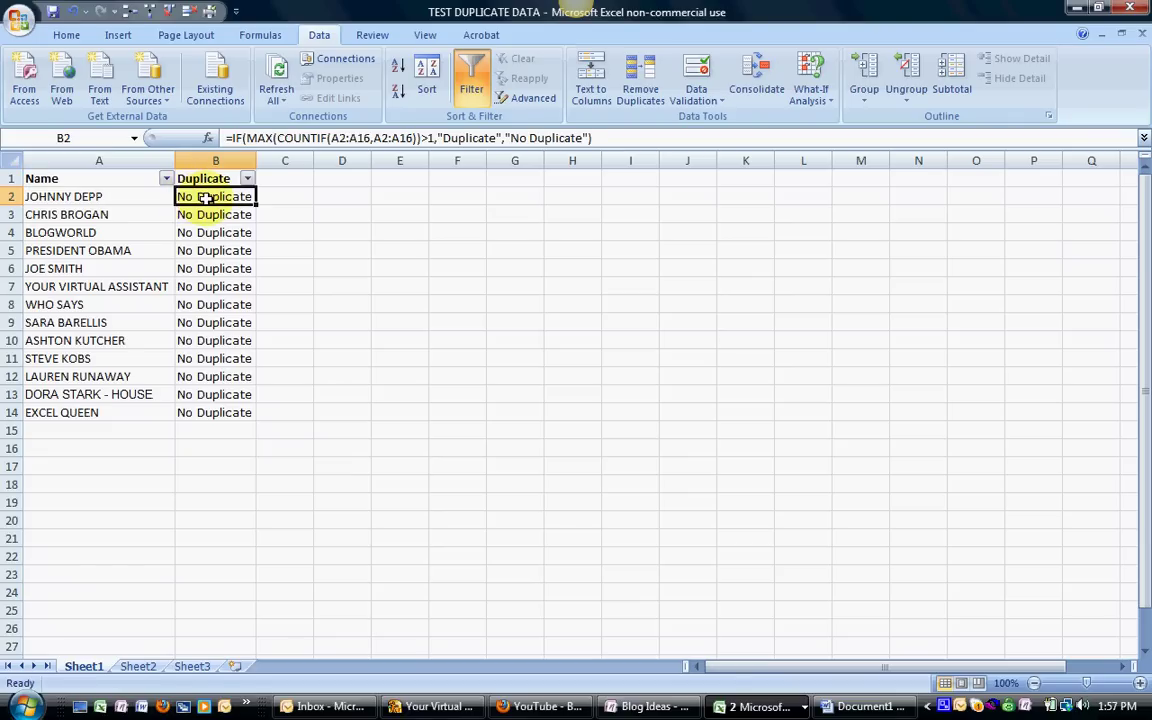